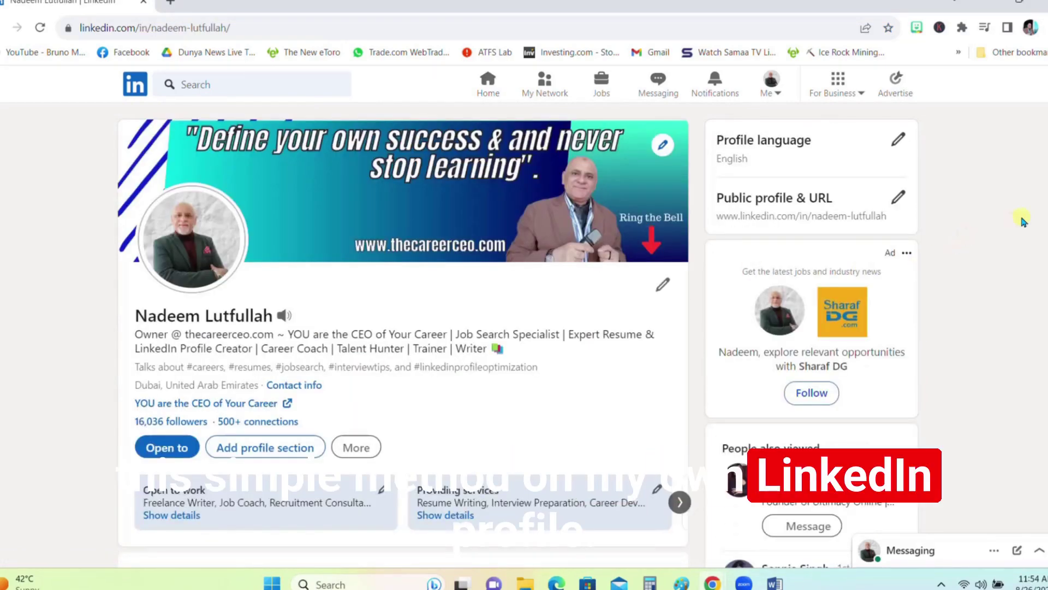
Save your own LinkedIn profile as a PDF and dismiss the download notification.
scroll(1022, 220, "down", 3)
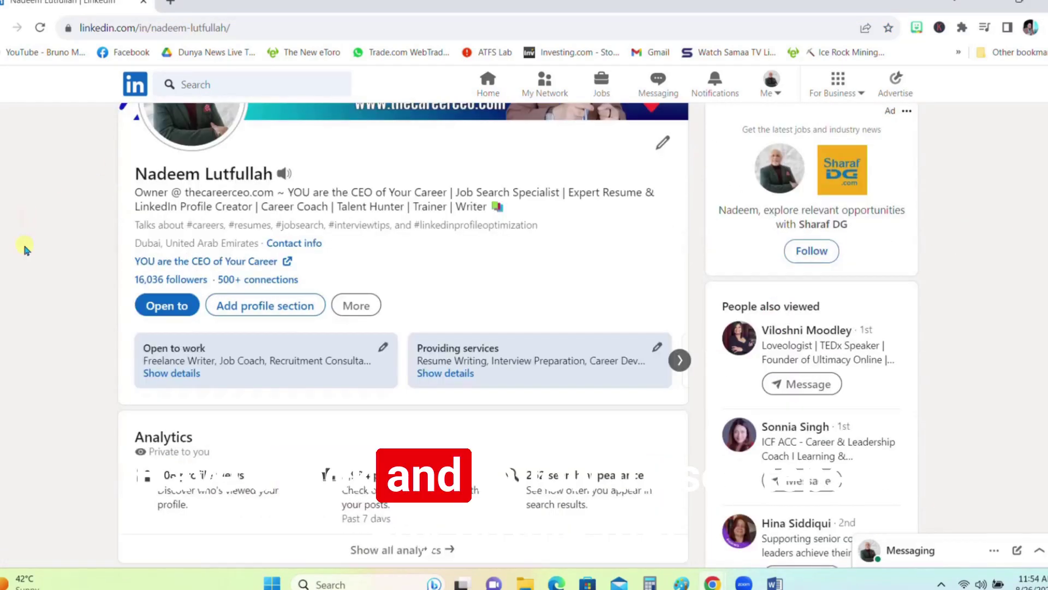
scroll(14, 232, "up", 1)
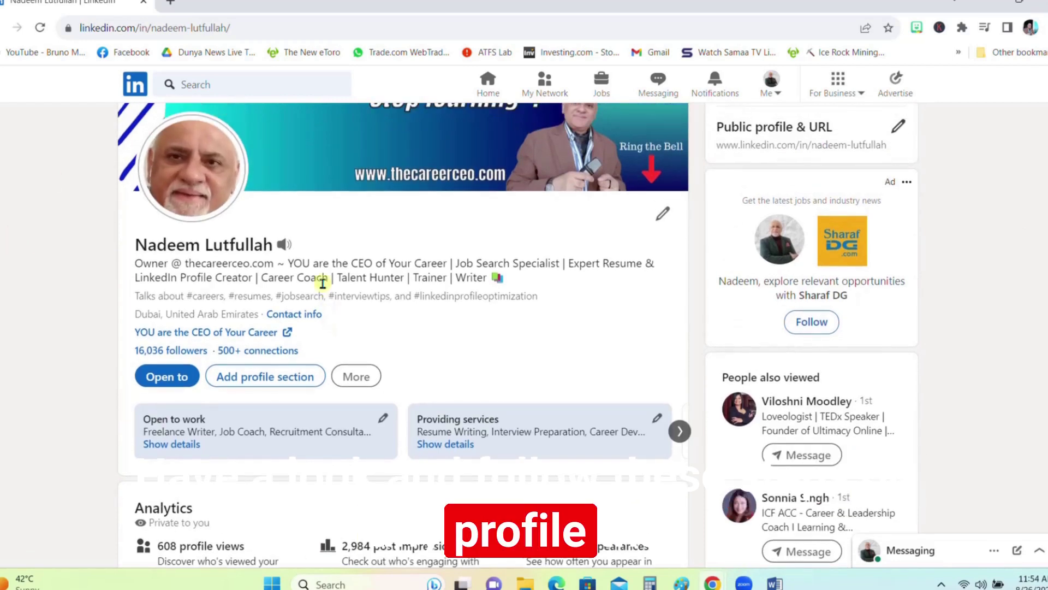
left_click(360, 379)
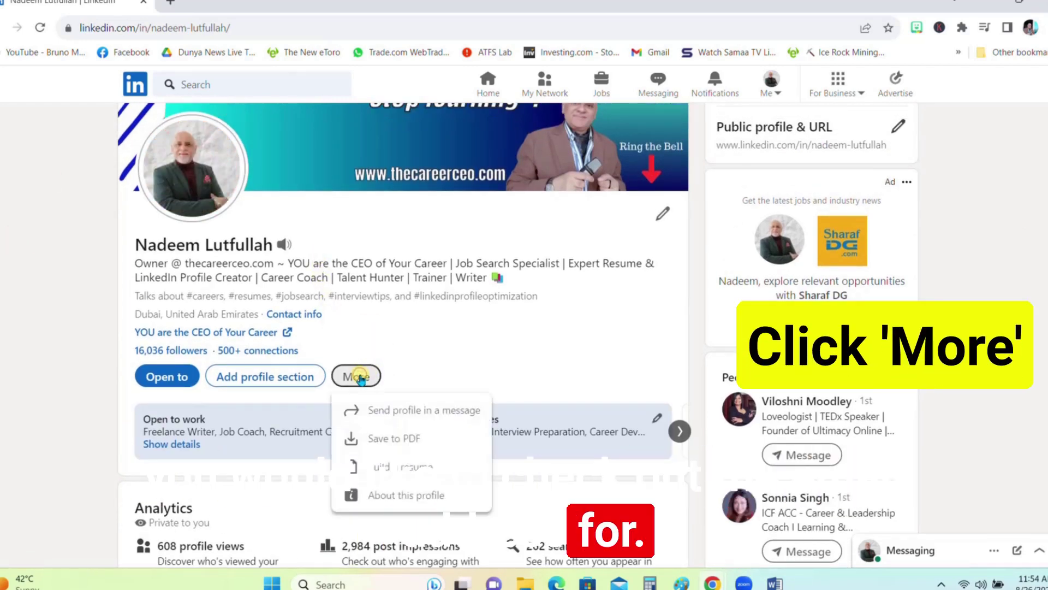
left_click(432, 443)
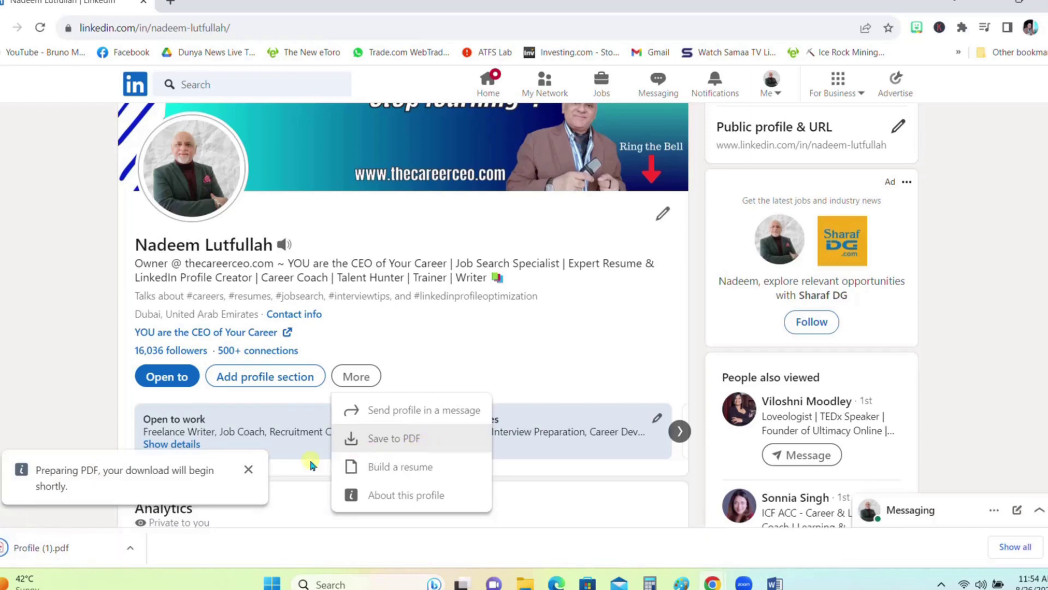
left_click(249, 470)
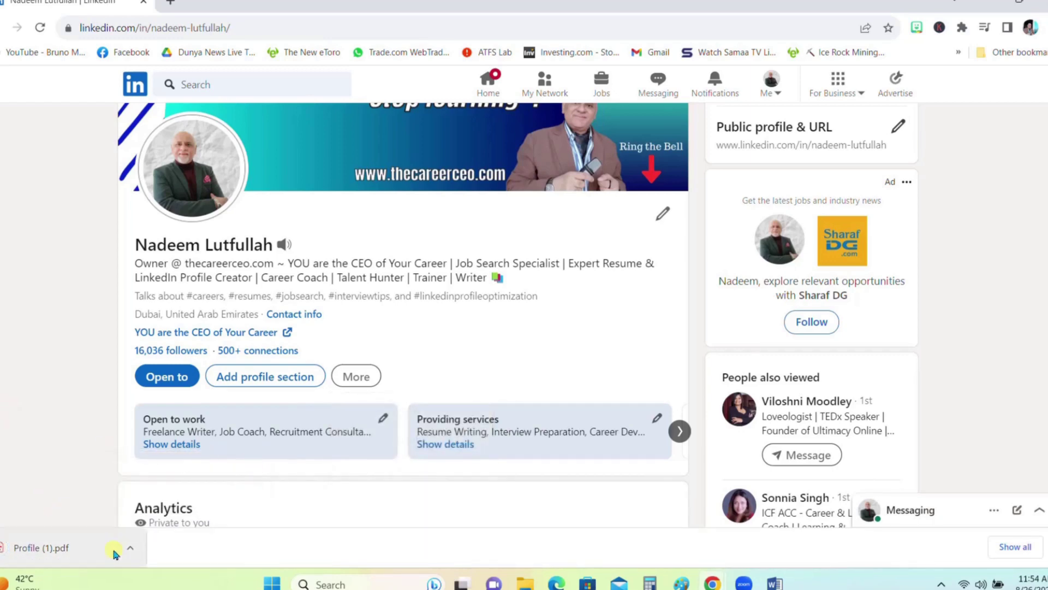
Show the downloaded Profile (1).pdf in the Downloads folder and open it.
left_click(130, 549)
left_click(180, 497)
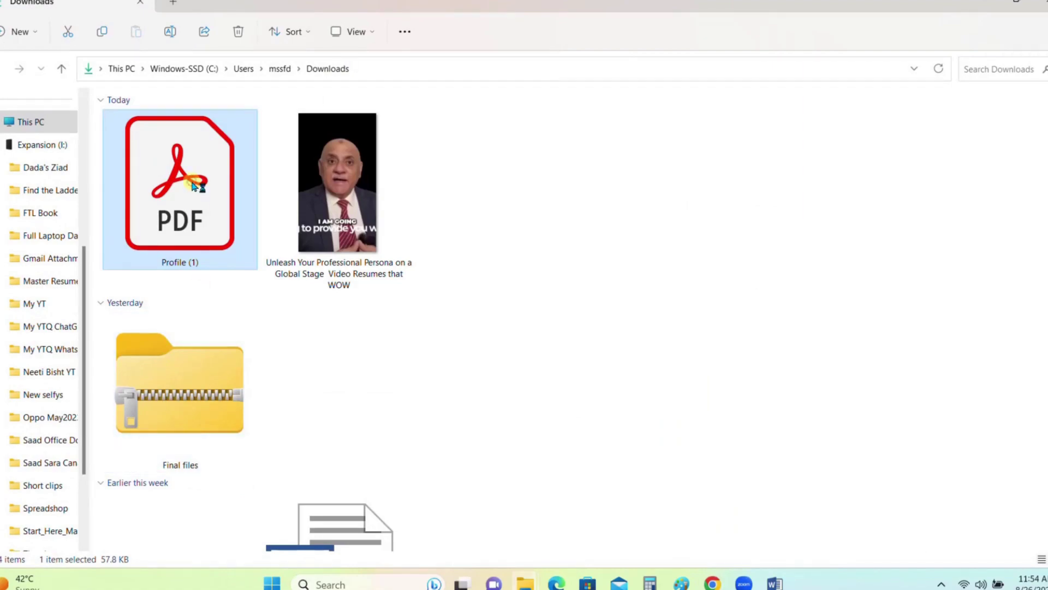
double_click(194, 186)
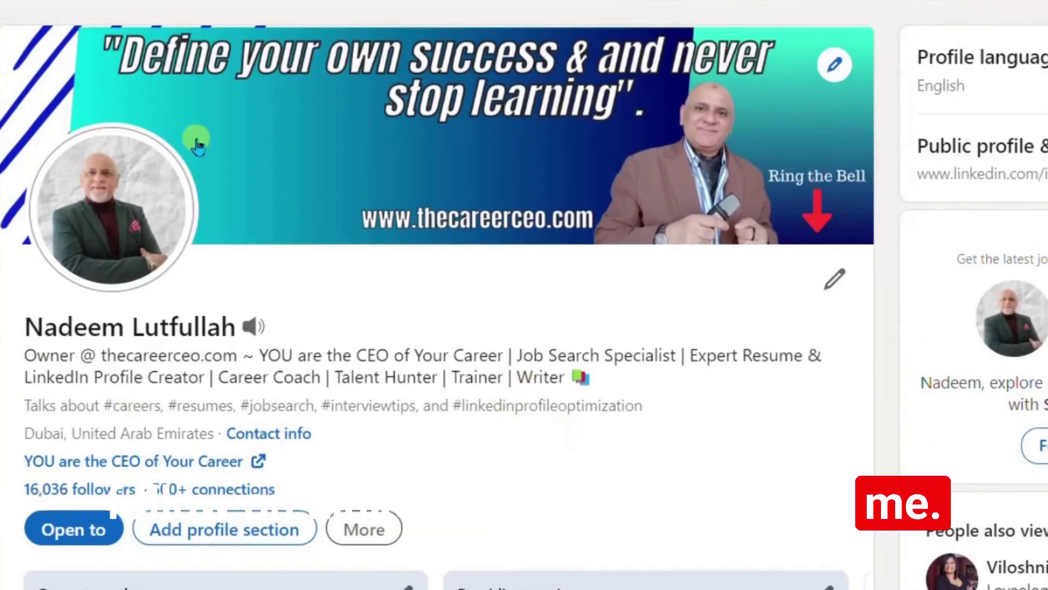
Open the LinkedIn profile of LEOS International's Head of Human Resources from the recent searches.
left_click(137, 7)
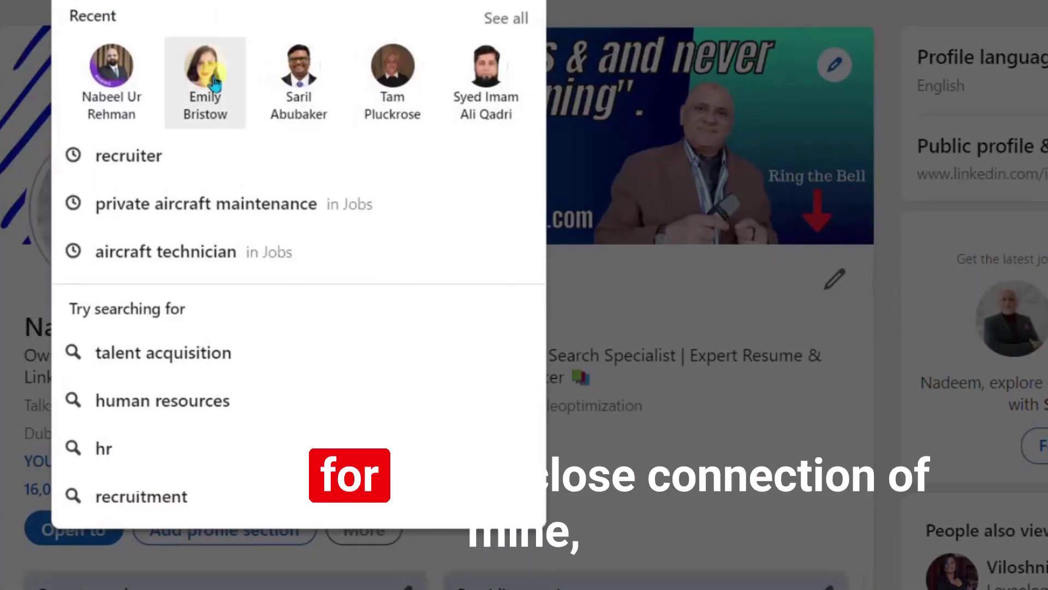
left_click(108, 69)
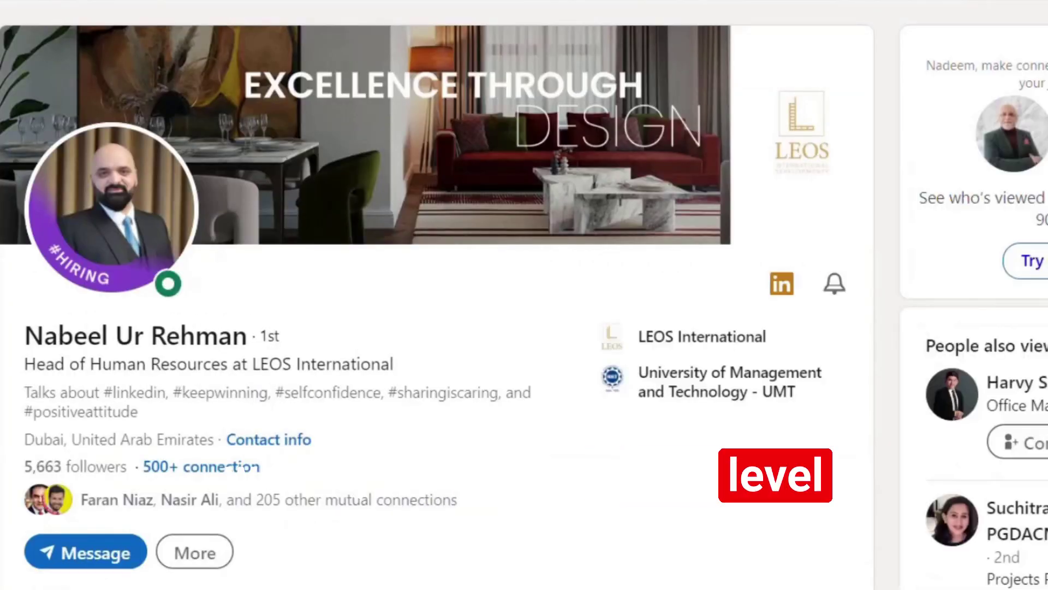
scroll(437, 294, "down", 4)
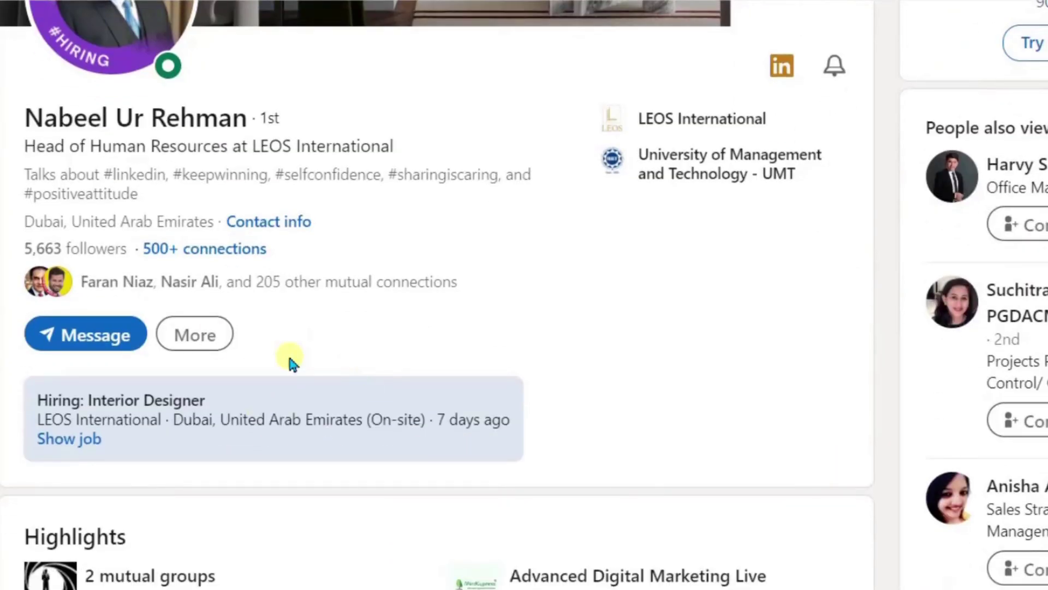
Save this connection's profile as a PDF and select the e-mail address in its Contact section.
left_click(210, 342)
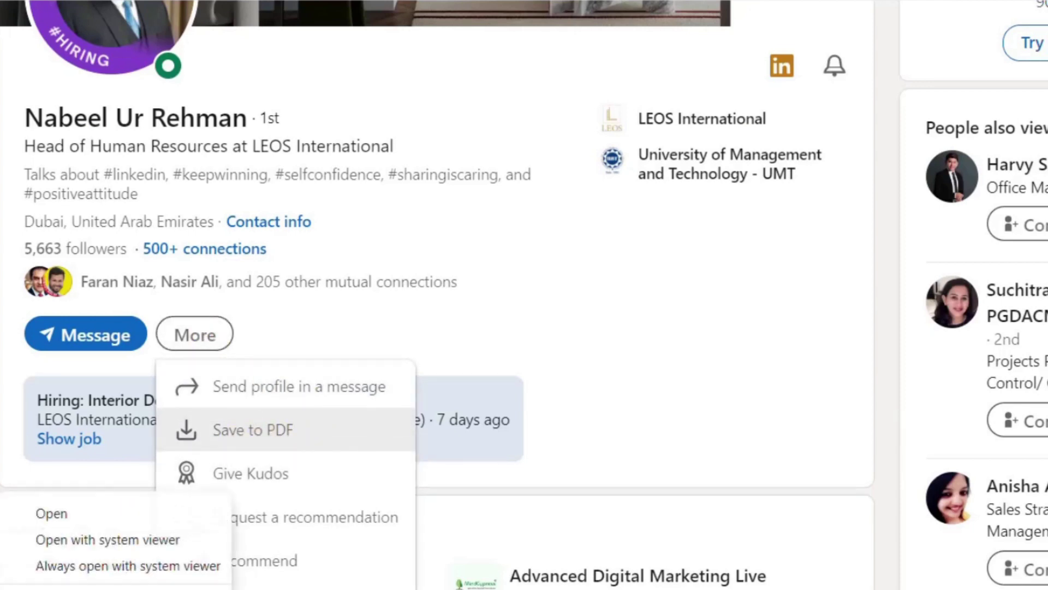
double_click(421, 462)
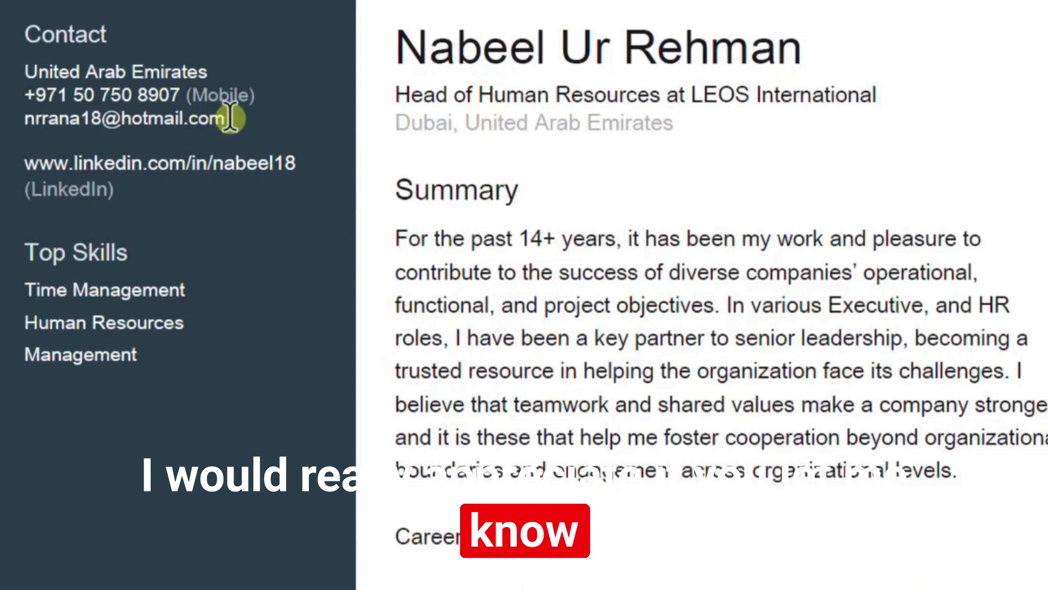
left_click_drag(232, 118, 14, 116)
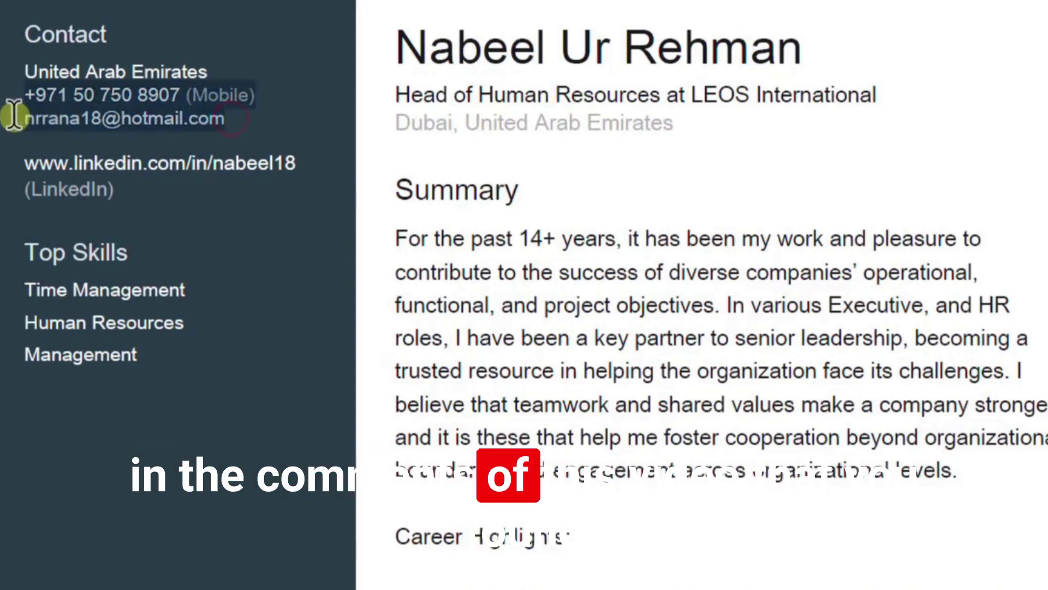
left_click(913, 151)
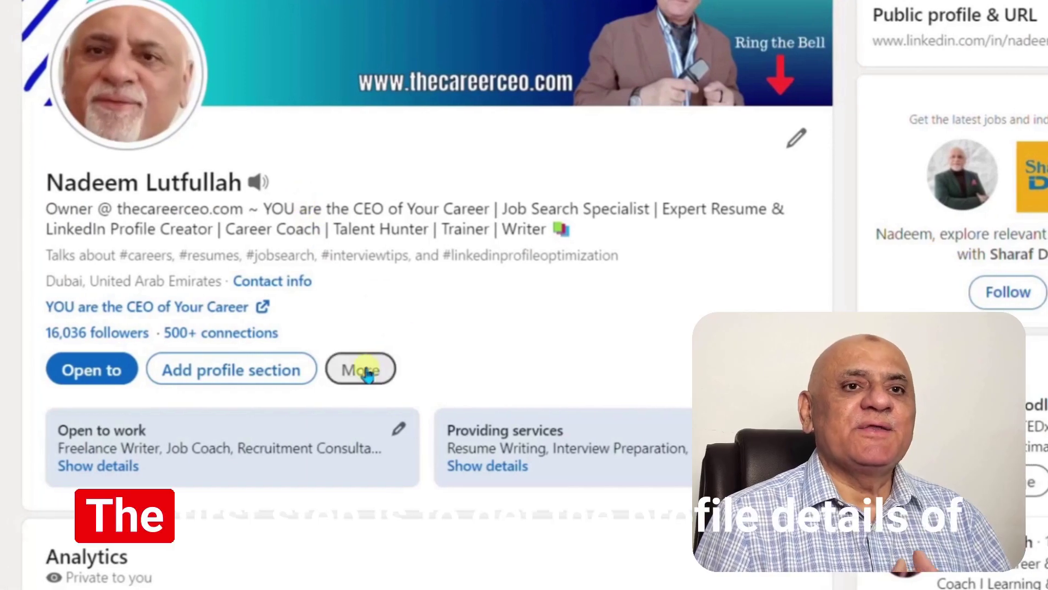
Save your own LinkedIn profile to PDF and open the downloaded Profile (1) file from its folder.
left_click(362, 371)
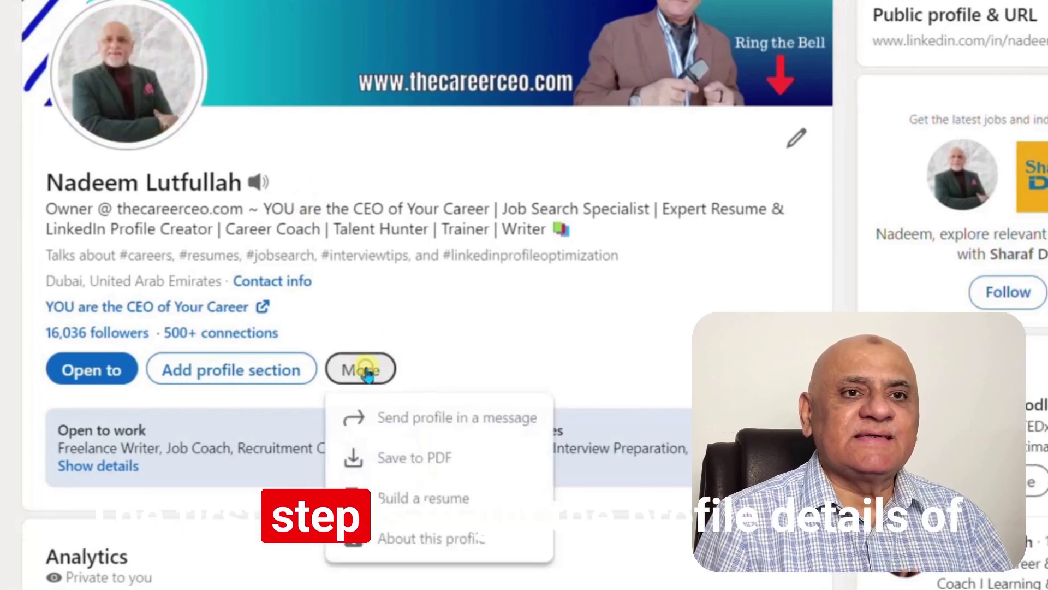
left_click(468, 465)
left_click(208, 499)
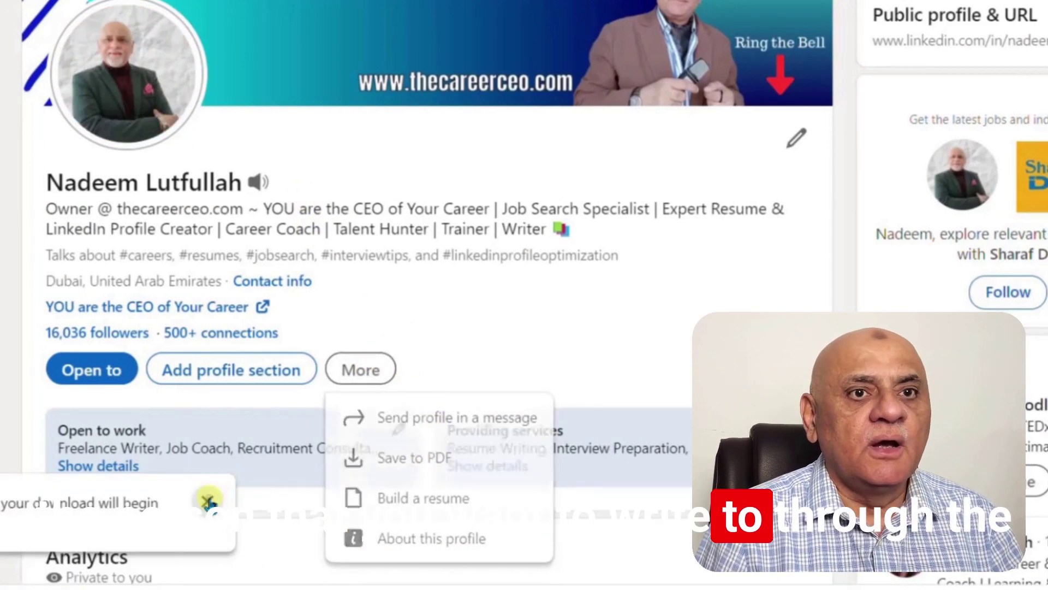
left_click(109, 582)
left_click(105, 540)
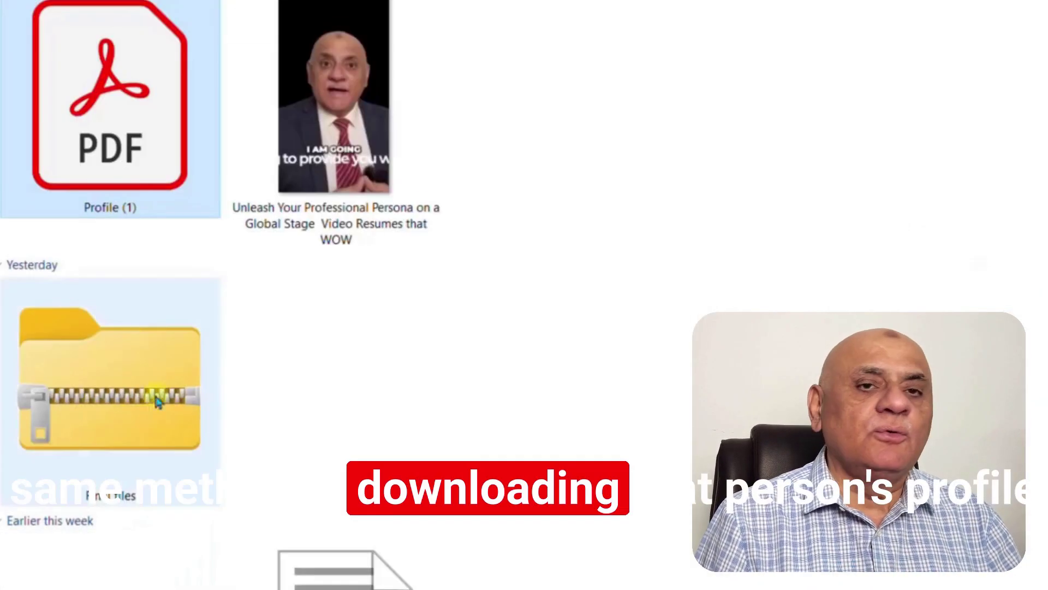
double_click(130, 100)
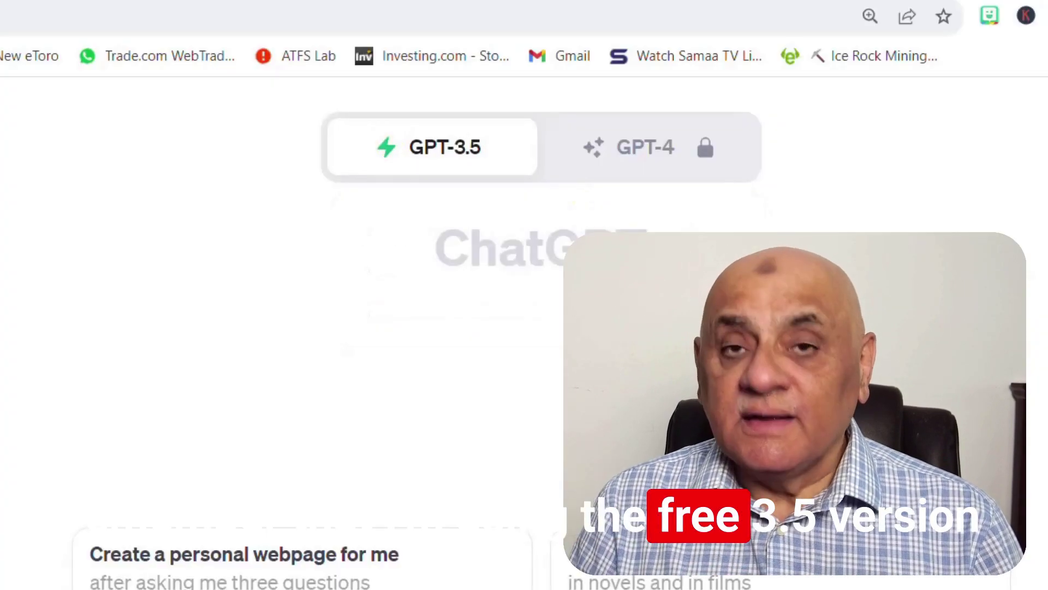
Read through the "First Prompt to ChatGPT" text in the Word document, highlighting it from the opening line through the top 5 skills request.
mouse_move(421, 175)
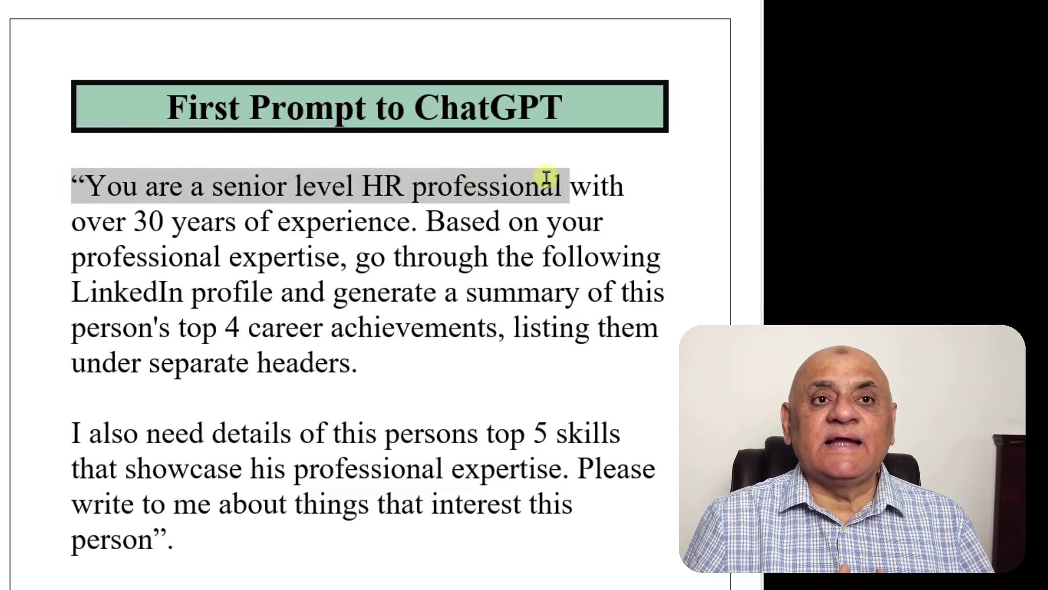
left_click_drag(647, 196, 647, 213)
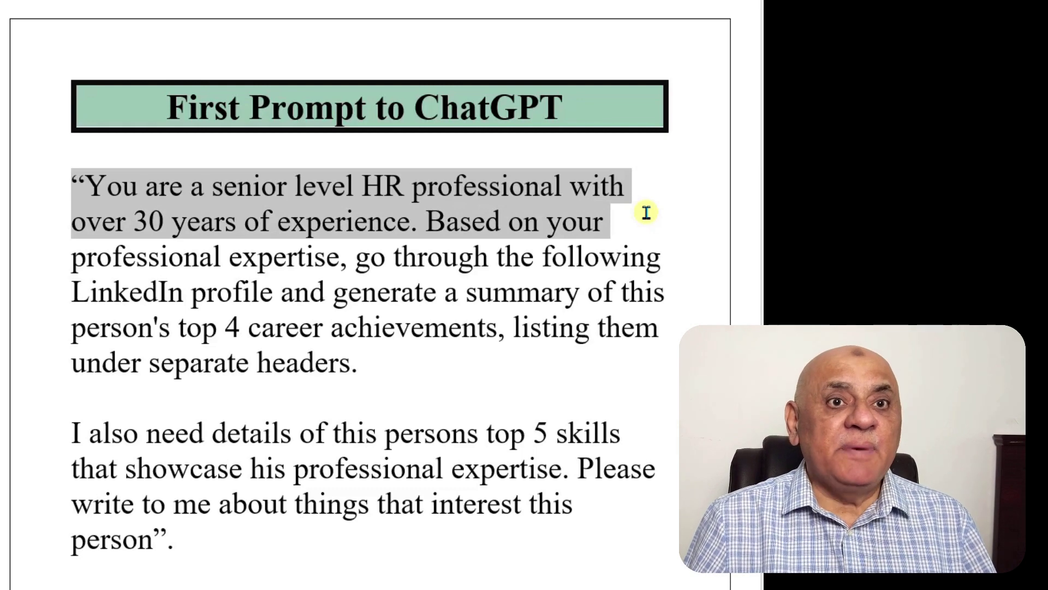
left_click_drag(671, 232, 685, 316)
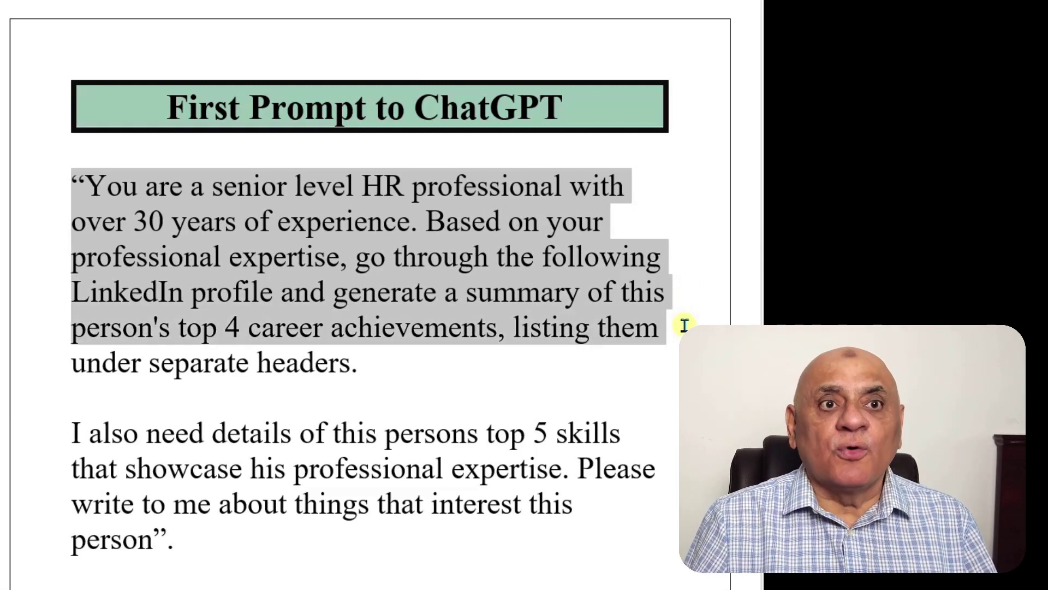
left_click_drag(677, 342, 677, 347)
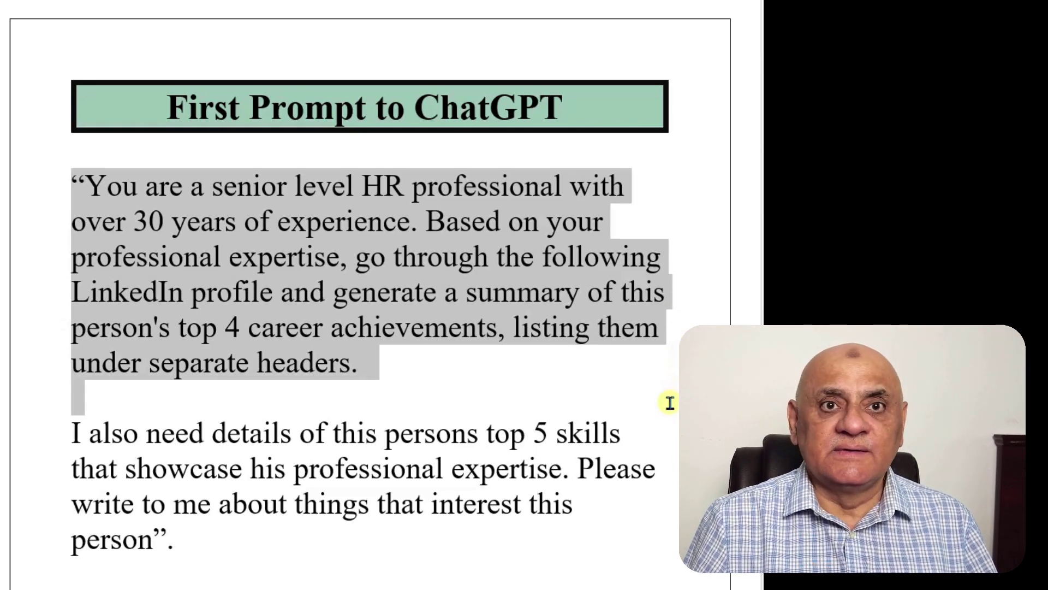
left_click_drag(669, 403, 651, 426)
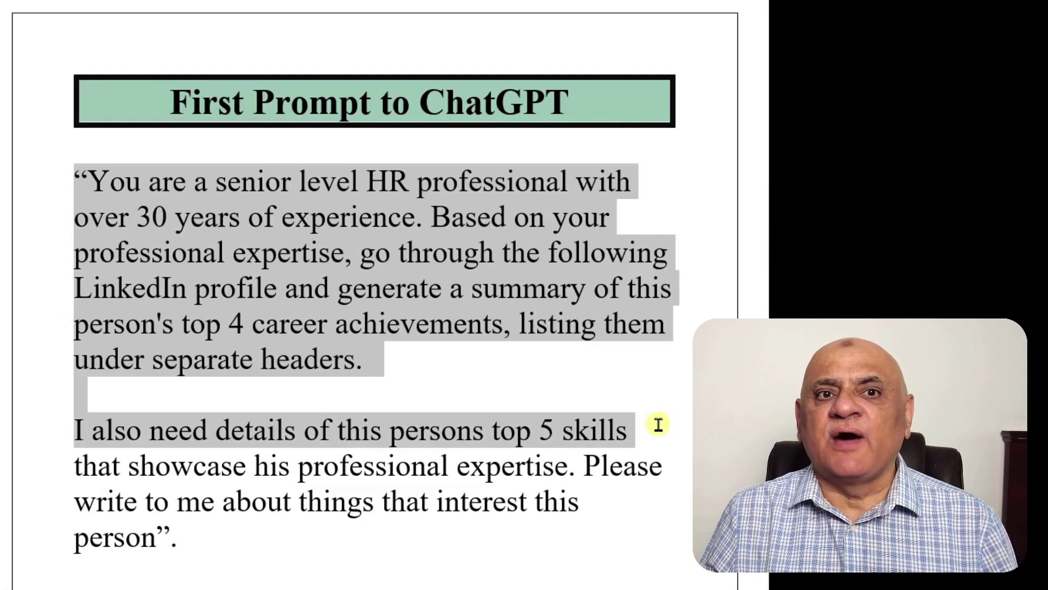
left_click_drag(661, 442, 677, 487)
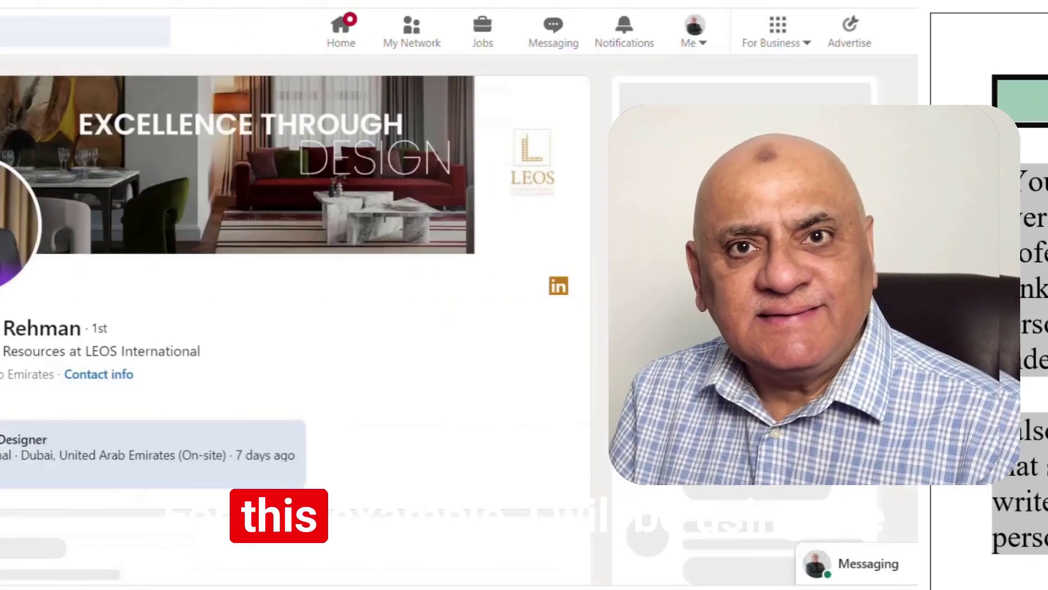
Save the LinkedIn profile of LEOS International's Head of Human Resources as a PDF.
scroll(306, 339, "down", 3)
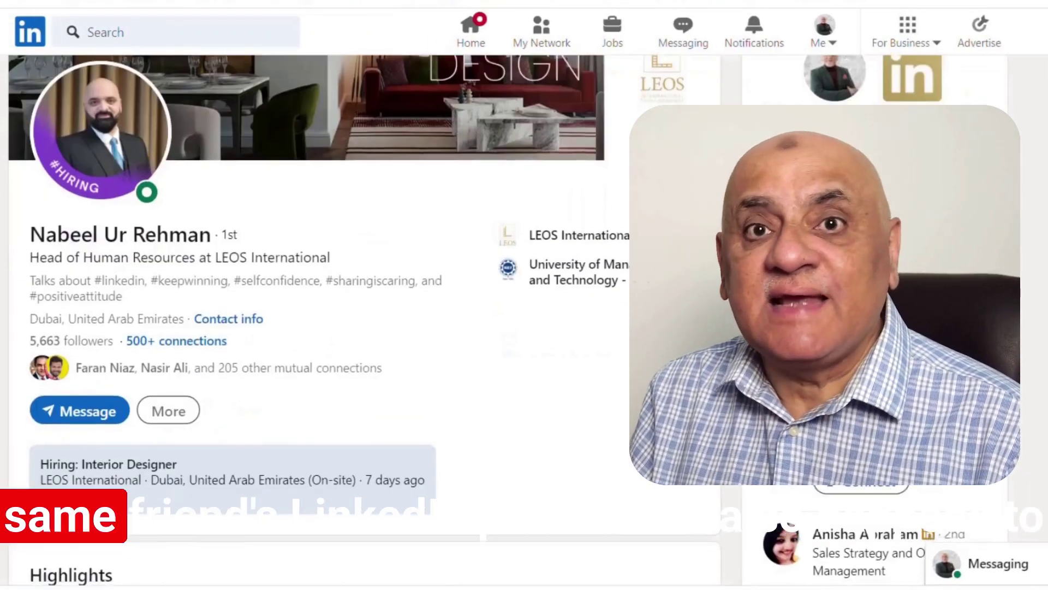
left_click(179, 330)
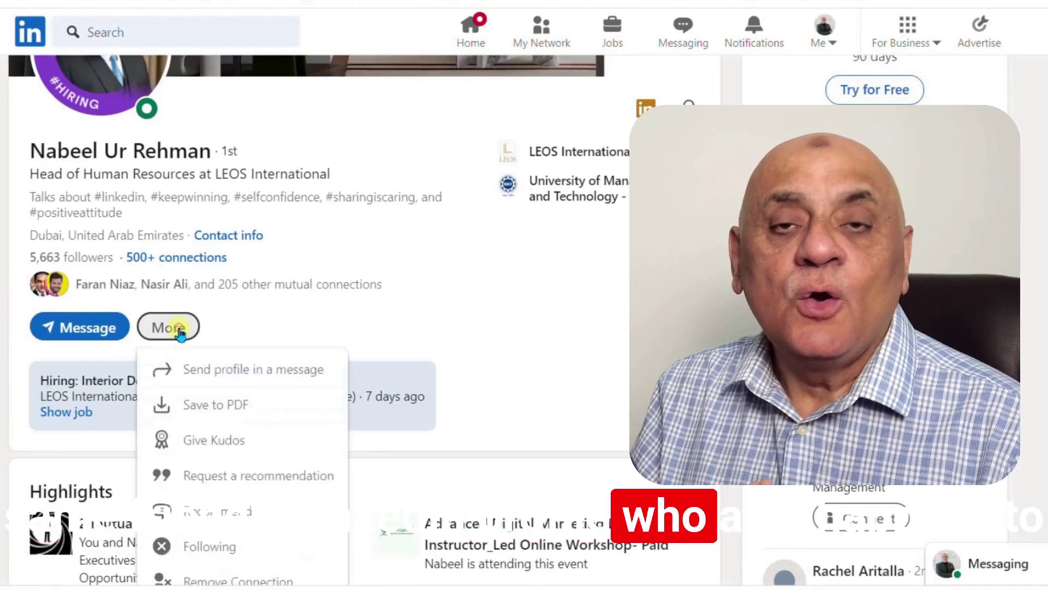
left_click(225, 411)
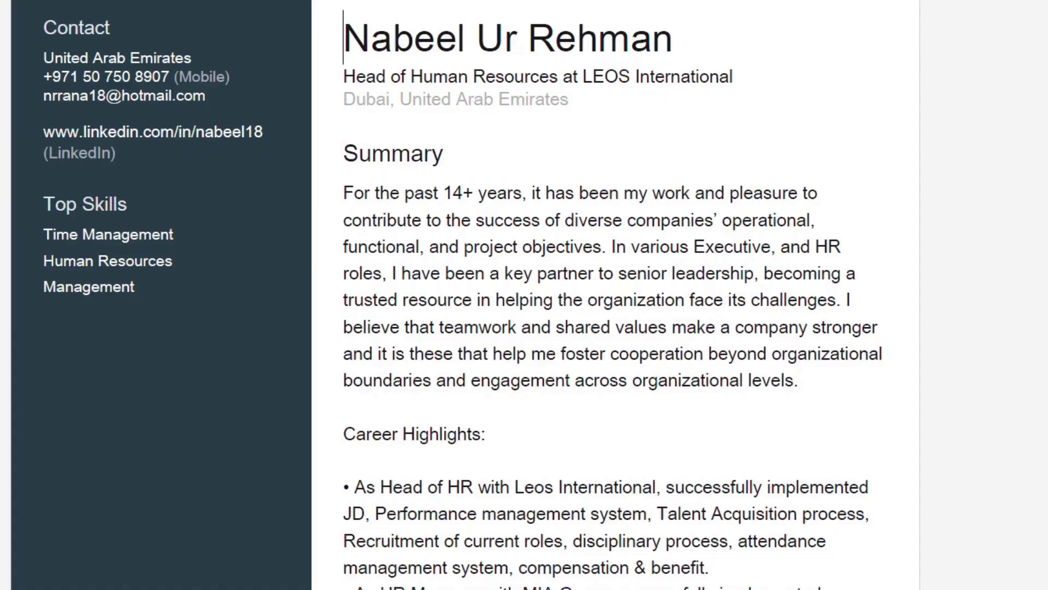
Copy the entire text of the profile PDF and submit it below the first prompt in a new ChatGPT GPT-3.5 chat.
key("ctrl+a")
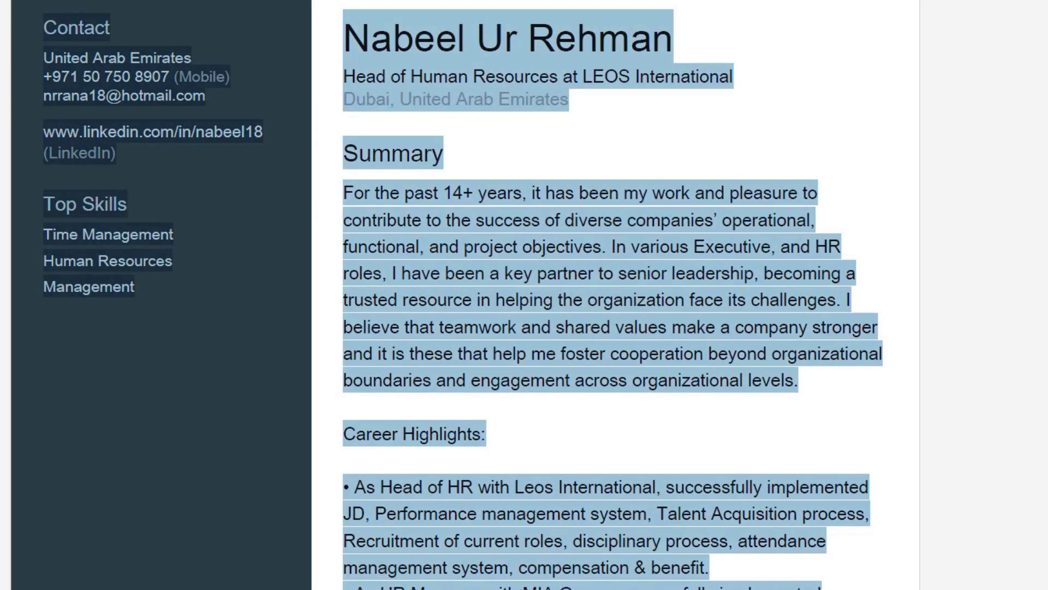
scroll(612, 295, "down", 10)
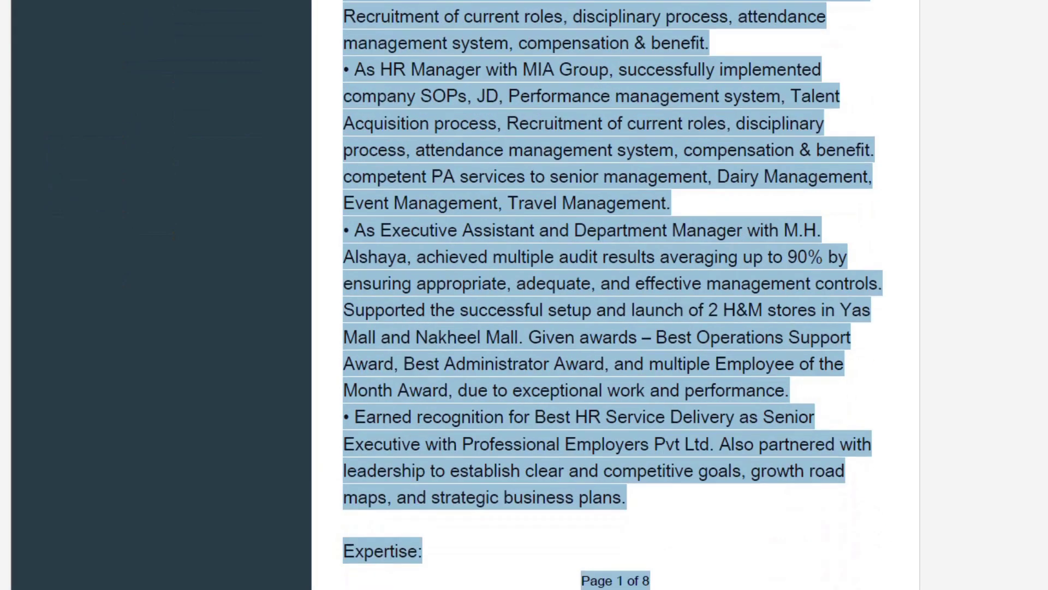
key("shift+F10")
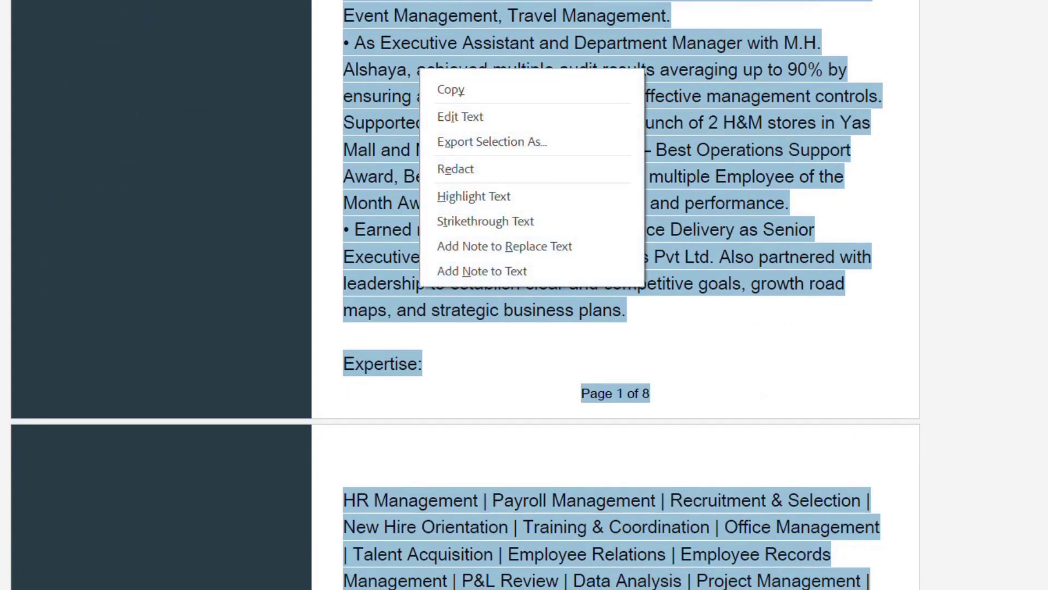
key("Return")
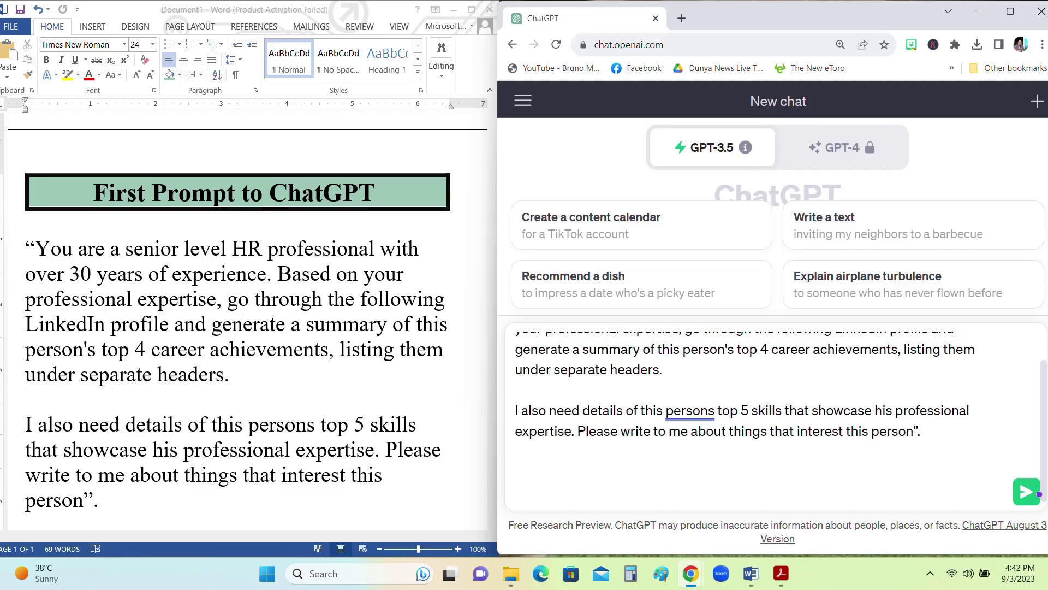
key("ctrl+v")
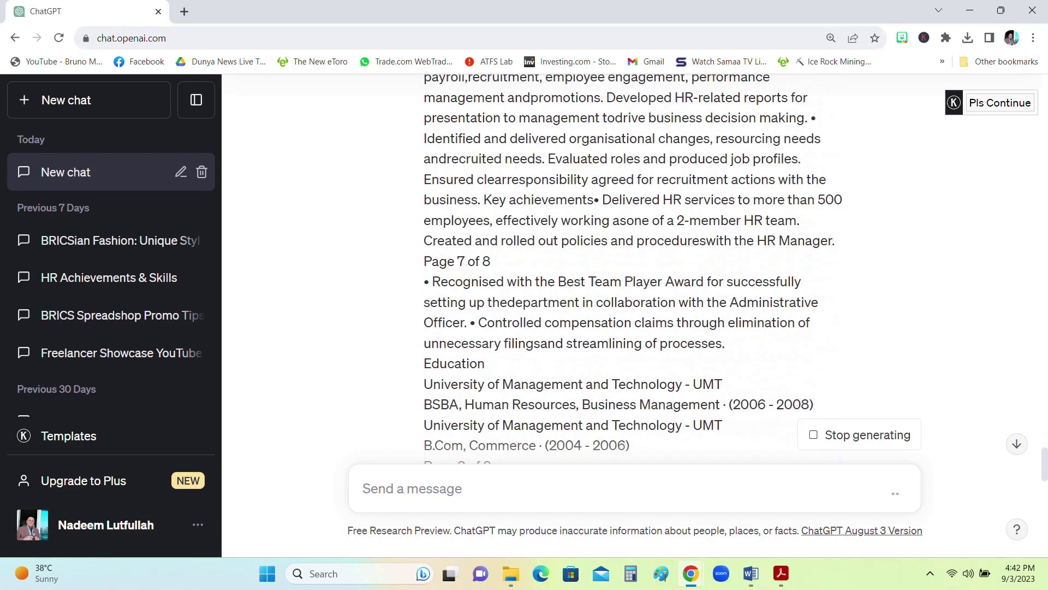
Review ChatGPT's response covering the person's career achievements, top 5 skills and interests.
scroll(632, 294, "up", 6)
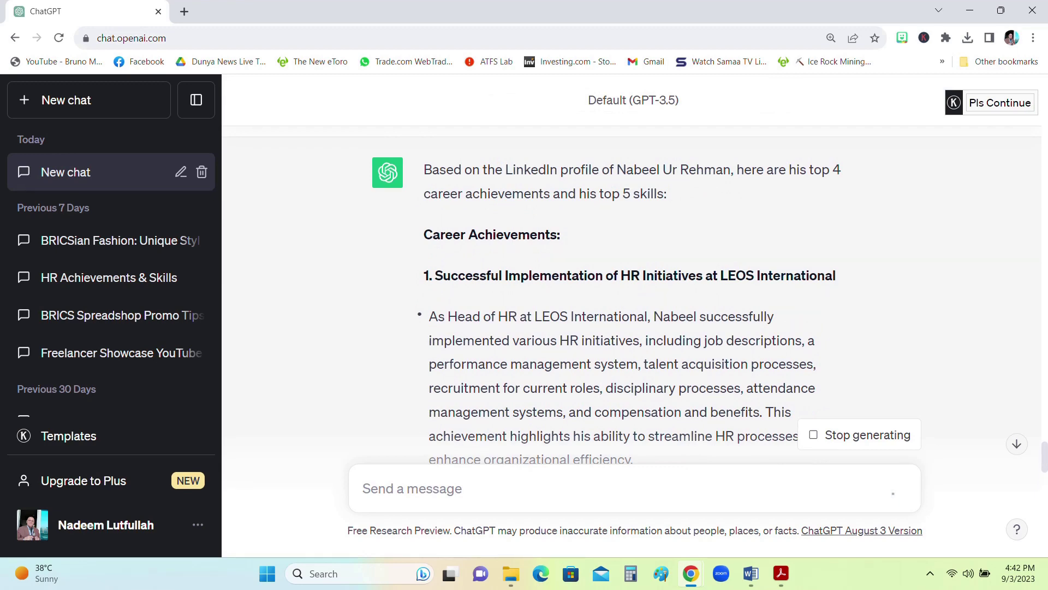
scroll(632, 273, "down", 5)
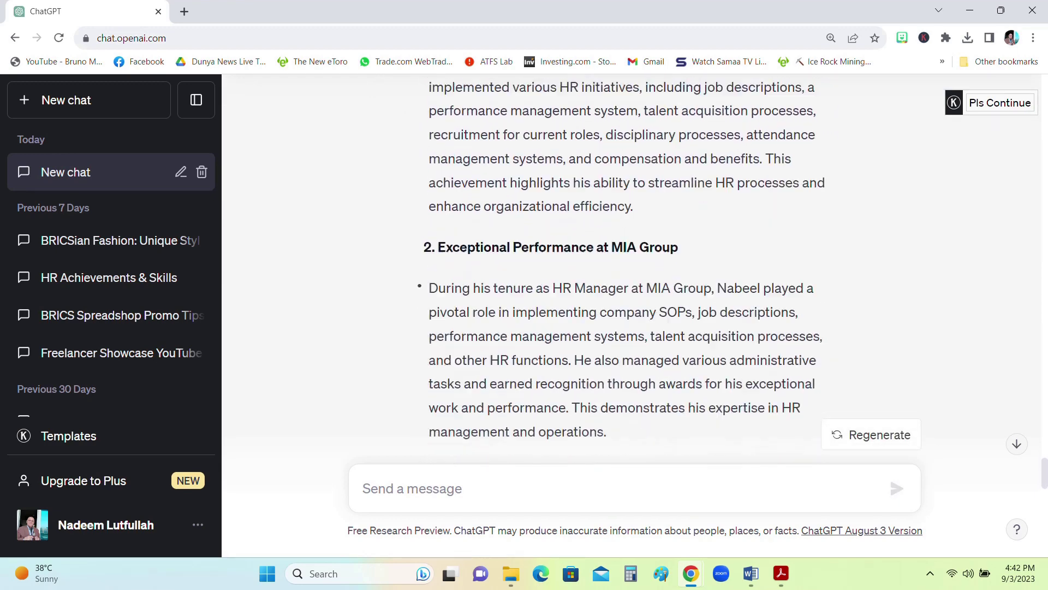
scroll(633, 273, "down", 8)
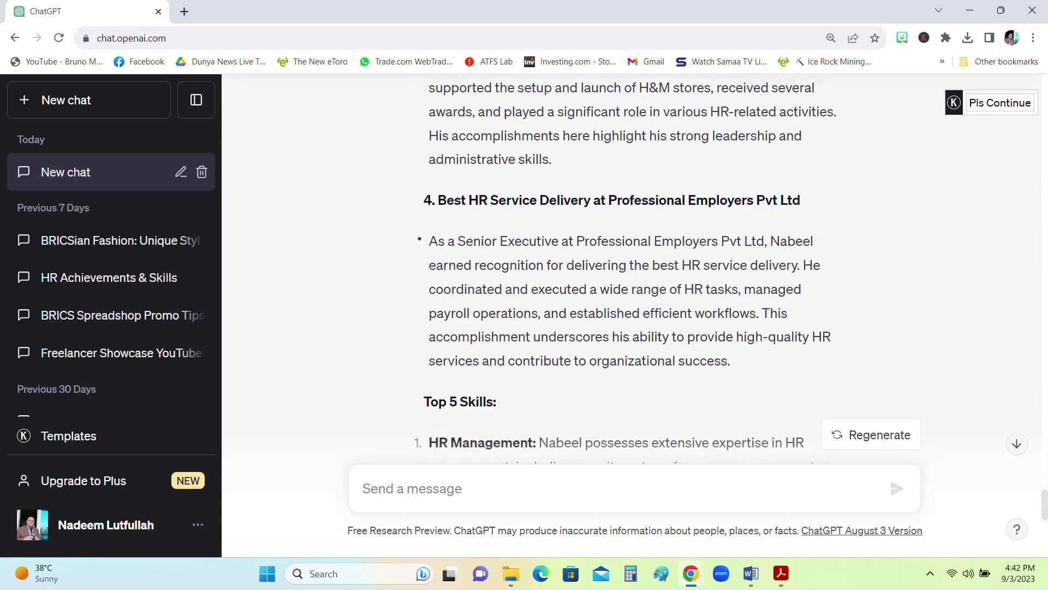
scroll(632, 273, "down", 7)
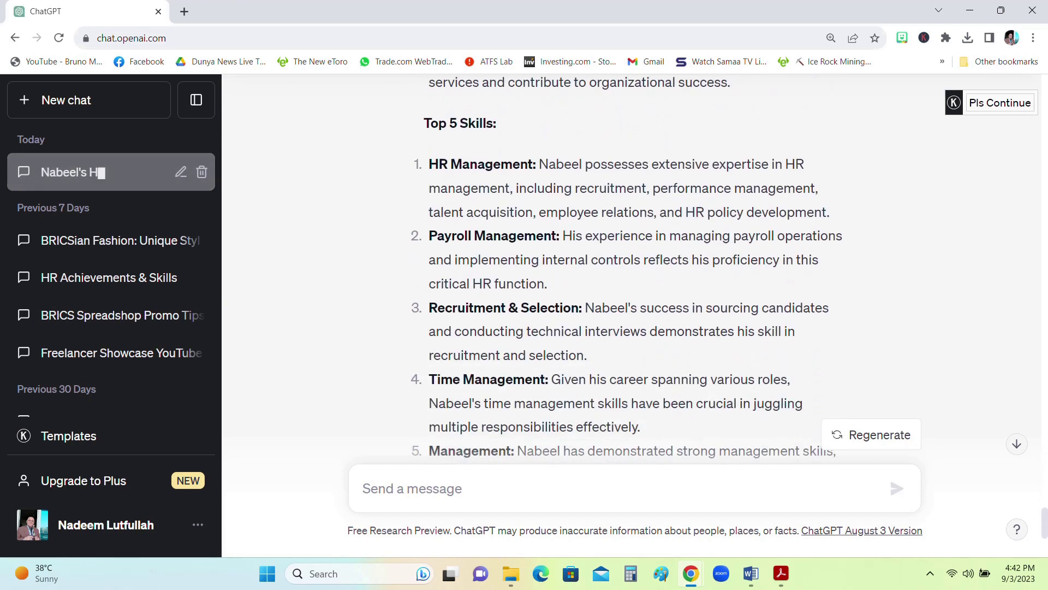
scroll(632, 273, "down", 3)
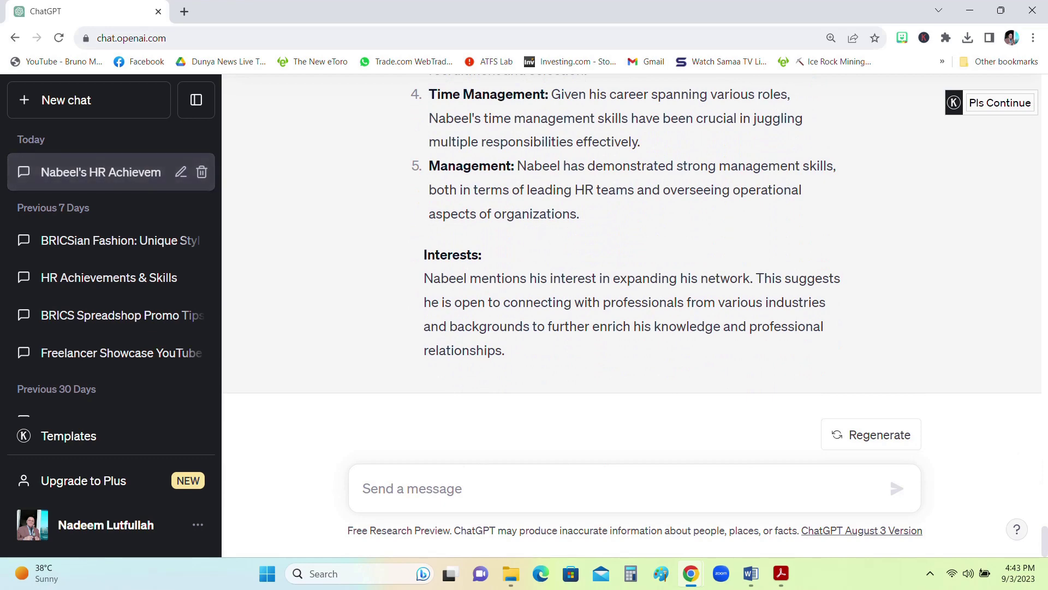